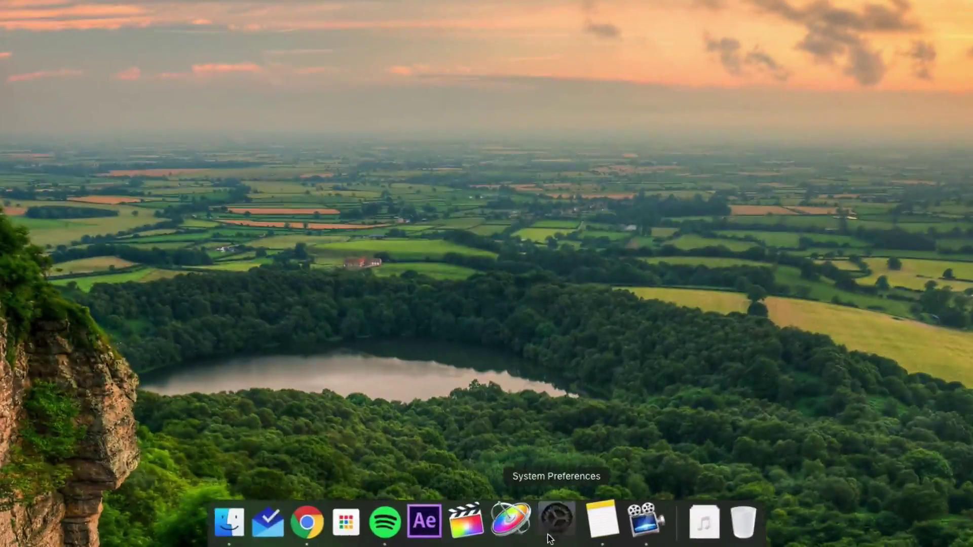
# Turn on 'Automatically hide and show the menu bar' in General preferences
pyautogui.click(554, 521)
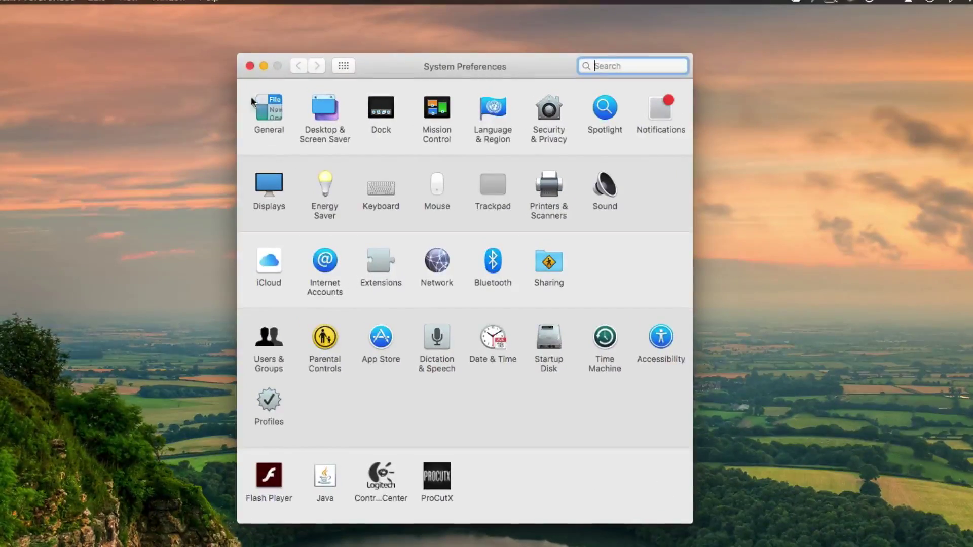
pyautogui.click(268, 109)
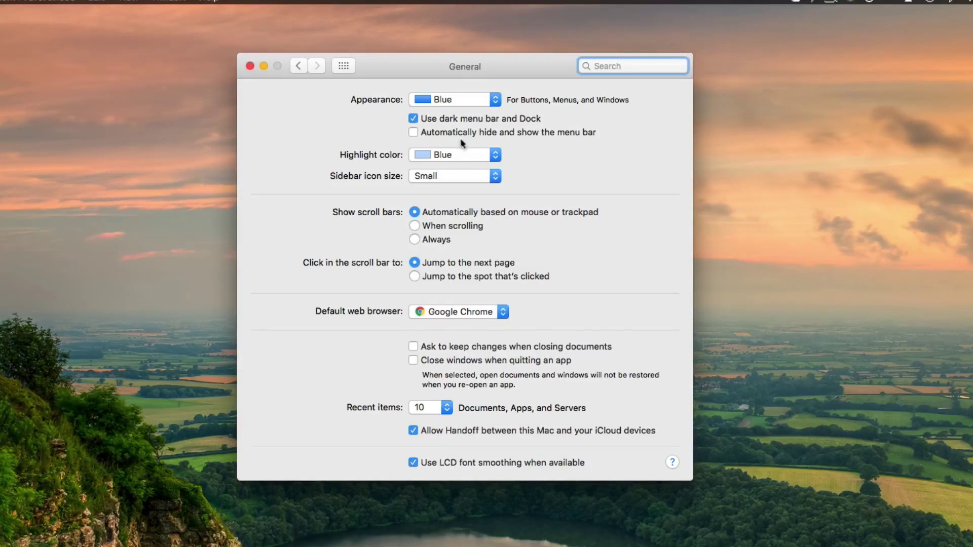
pyautogui.click(440, 131)
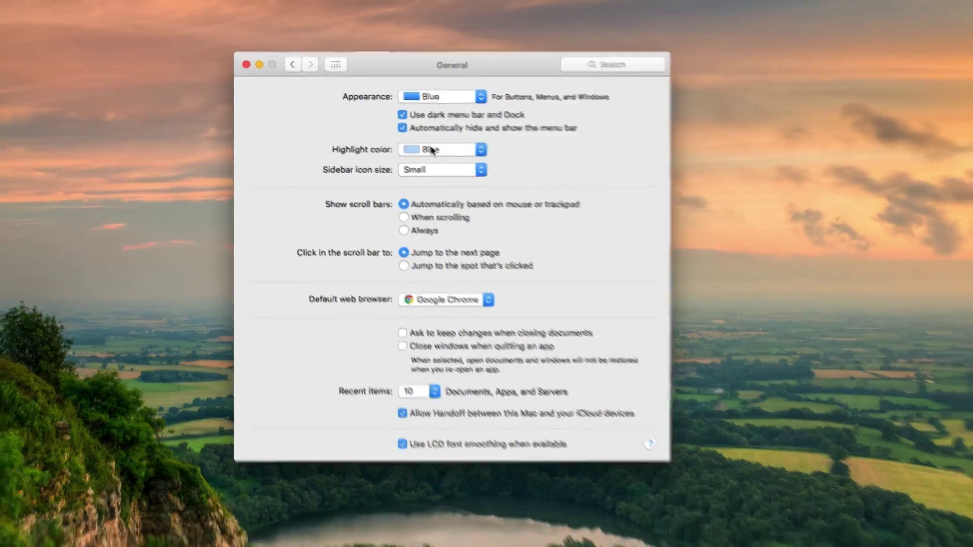
pyautogui.moveTo(399, 0)
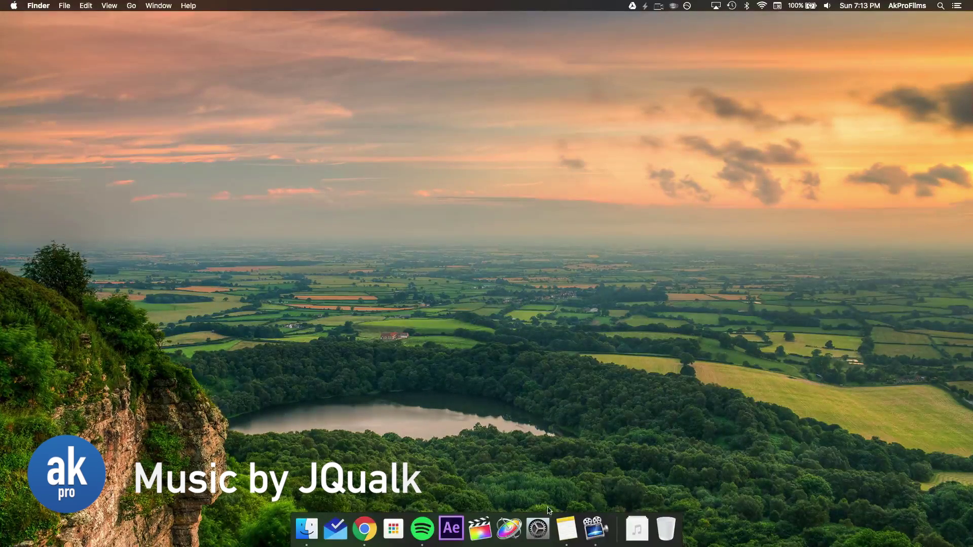
# Check 'Shake mouse pointer to locate' under Accessibility > Display
pyautogui.click(544, 525)
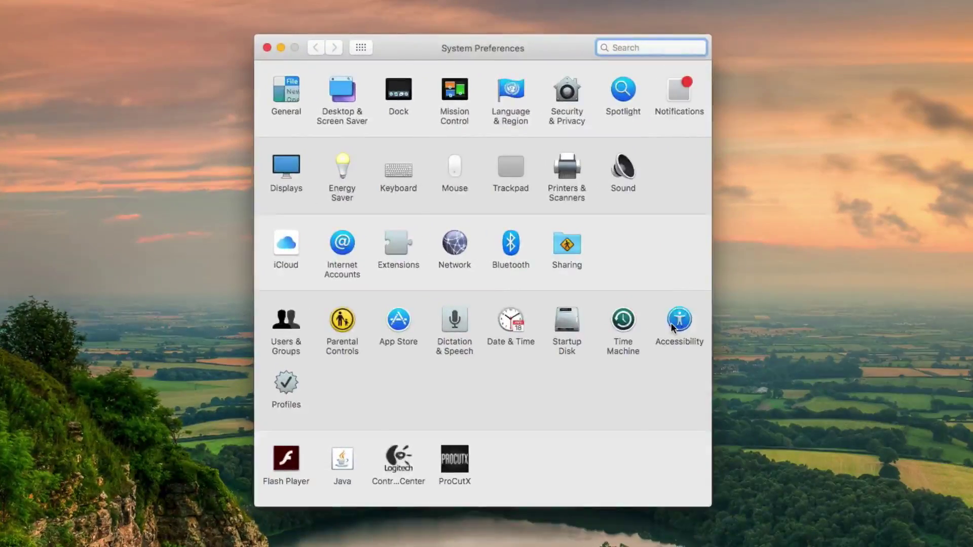
pyautogui.click(532, 259)
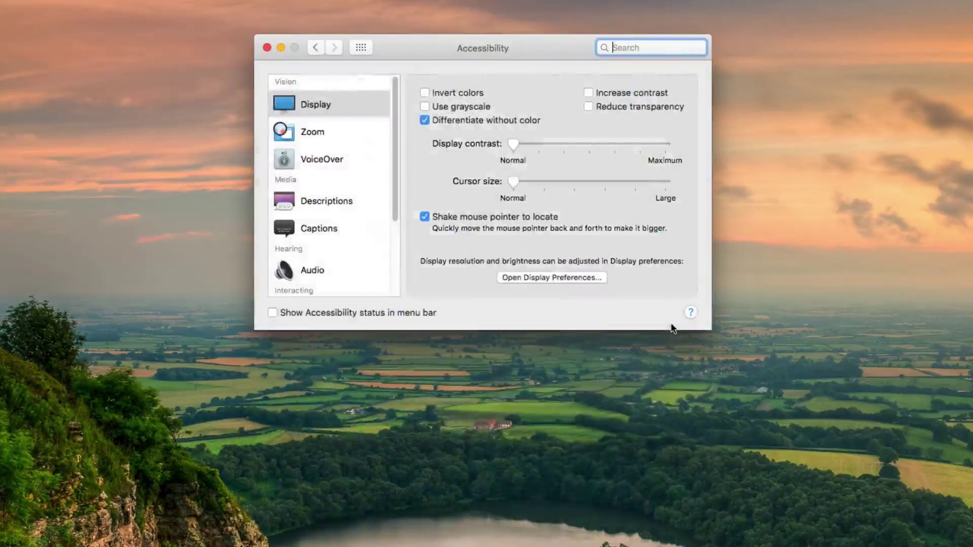
pyautogui.click(332, 107)
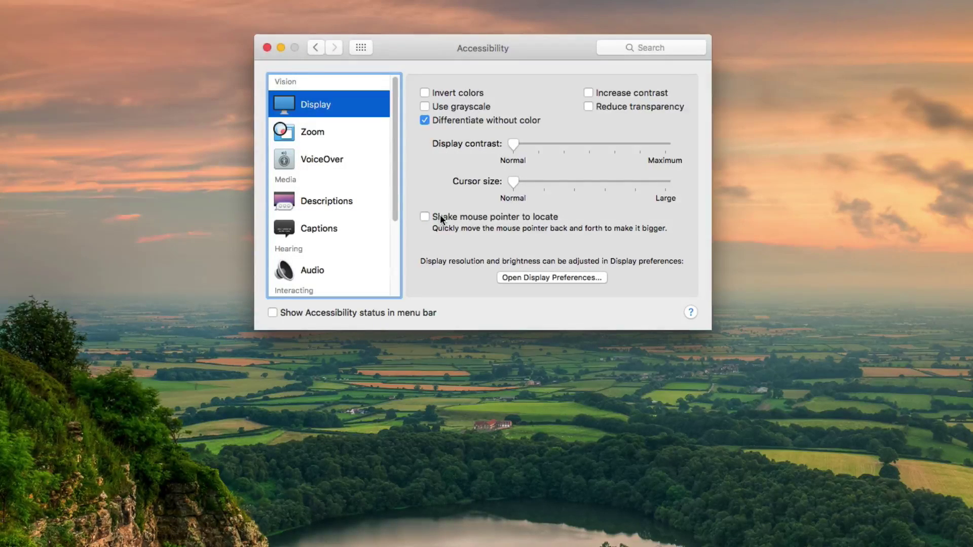
pyautogui.click(440, 219)
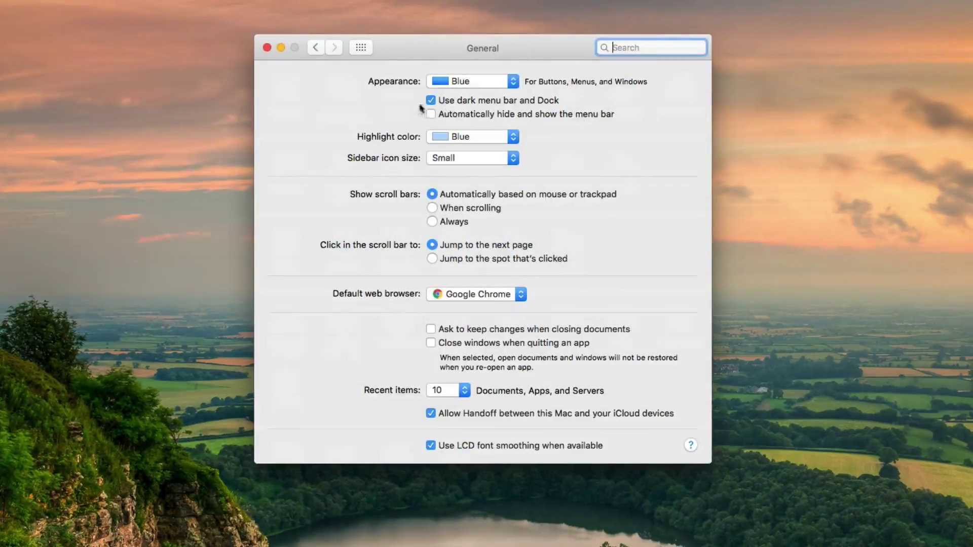
# Toggle the 'Use dark menu bar and Dock' checkbox in General preferences
pyautogui.click(455, 103)
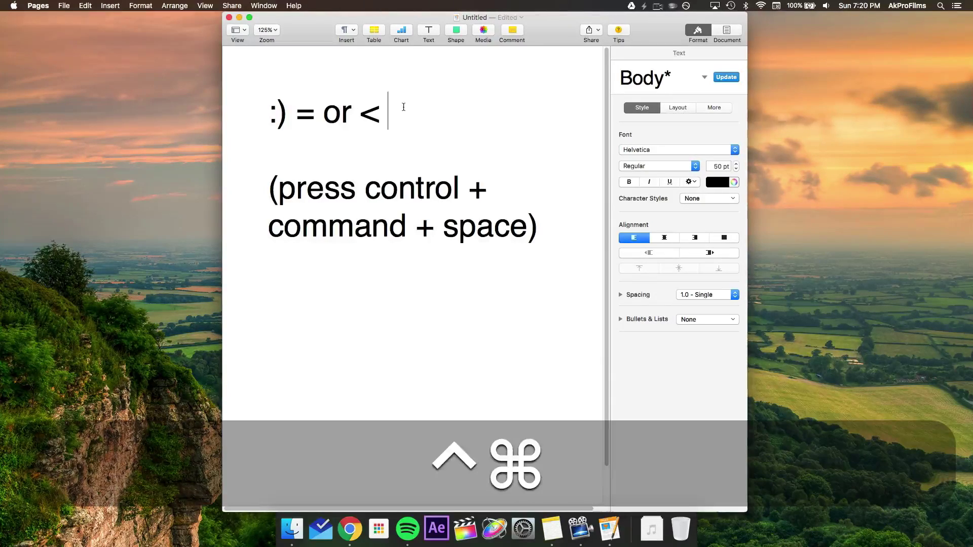
# Insert the smiling face with smiling eyes emoji after the '<' using the Emoji viewer
pyautogui.press('ctrl+super+space')
pyautogui.click(234, 193)
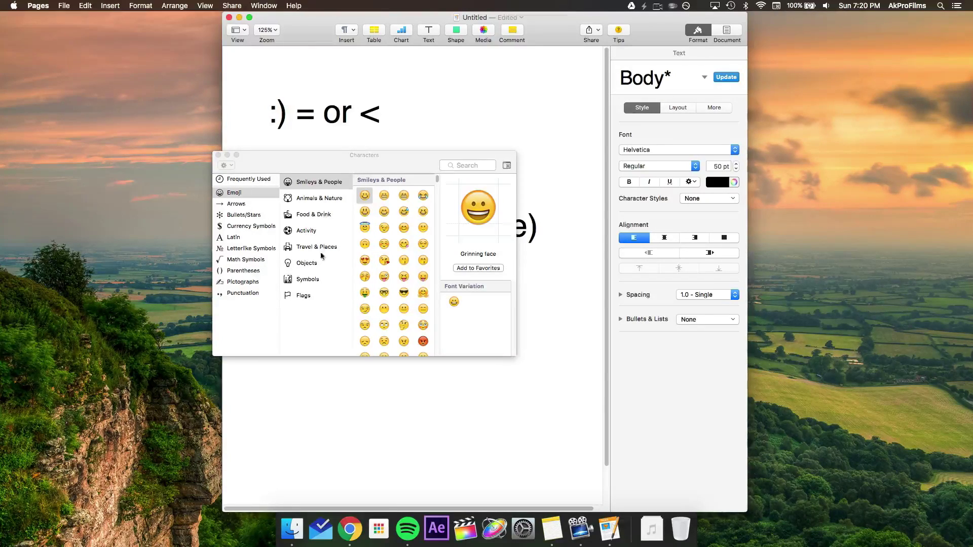
pyautogui.doubleClick(403, 228)
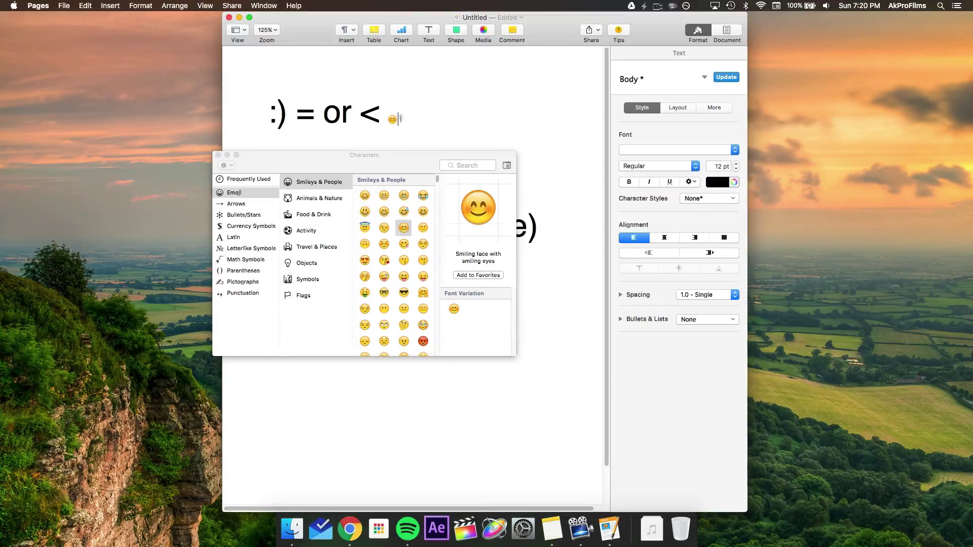
# Enlarge the inserted emoji from 12 pt to 50 pt
pyautogui.moveTo(399, 119); pyautogui.dragTo(388, 118)
pyautogui.click(720, 166)
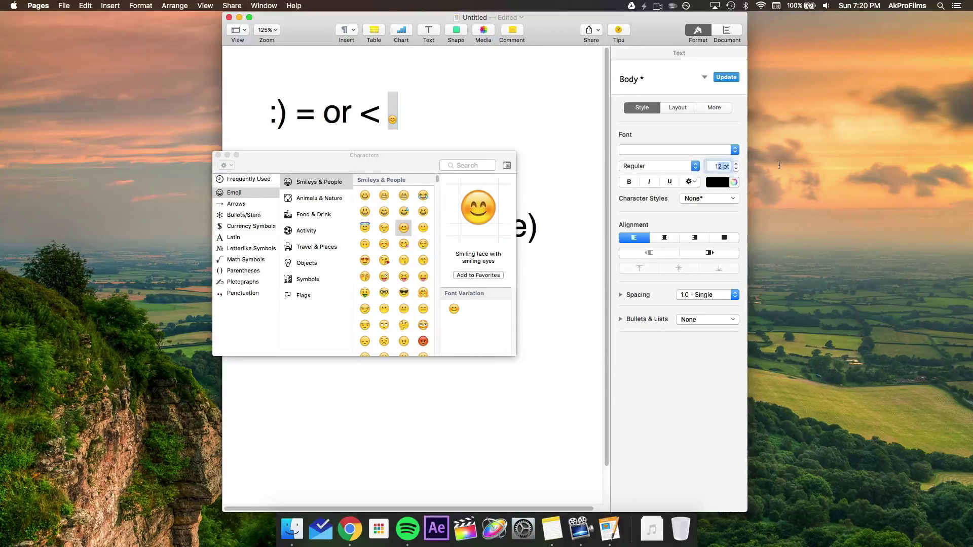
pyautogui.press('BackSpace')
pyautogui.press('Return')
pyautogui.click(450, 117)
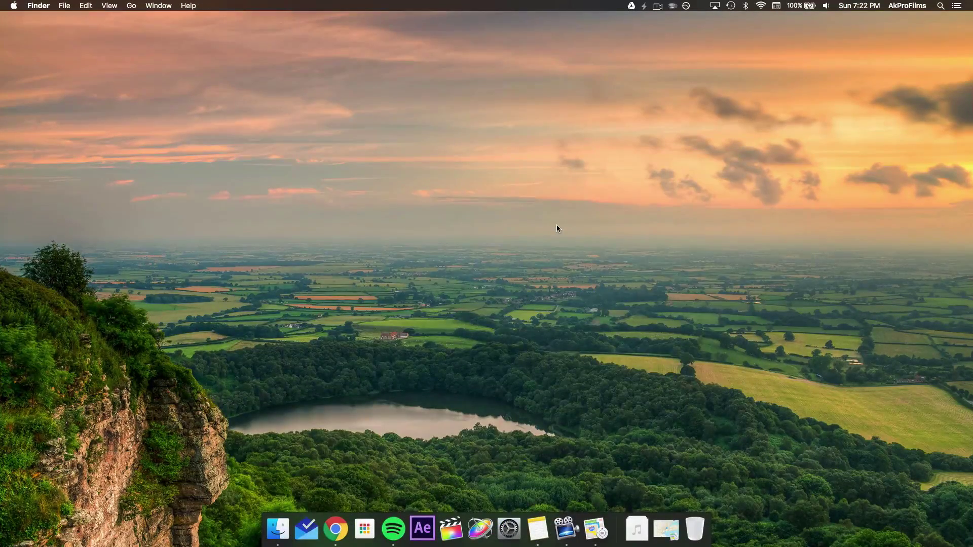
# Show New York in Maps' Transit view zoomed into lower Manhattan, then open and dismiss the Share menu
pyautogui.click(603, 531)
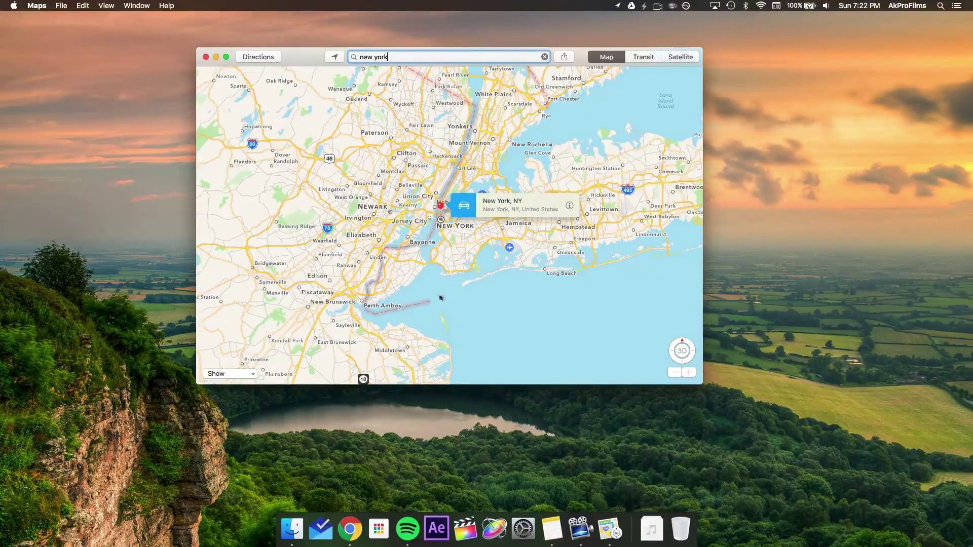
pyautogui.click(643, 57)
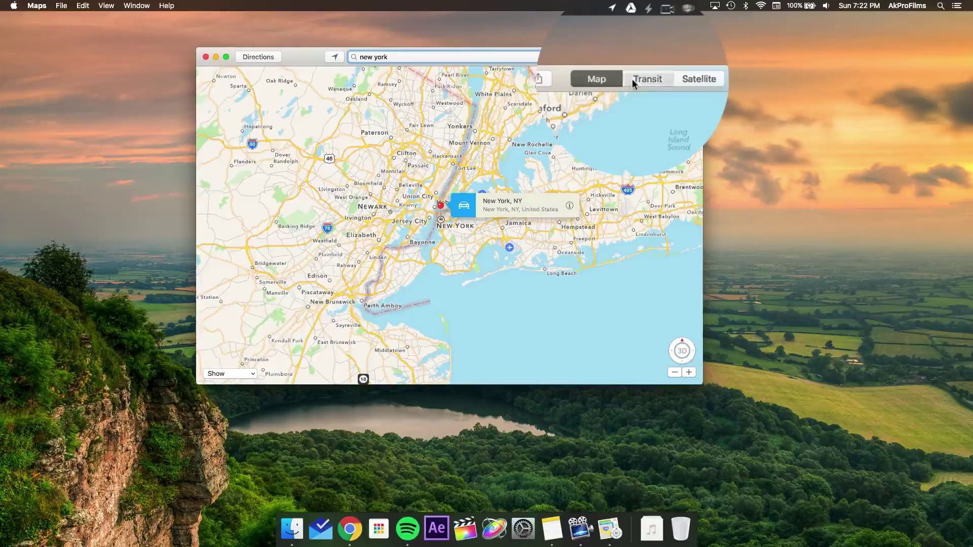
pyautogui.scroll(5, 453, 235)
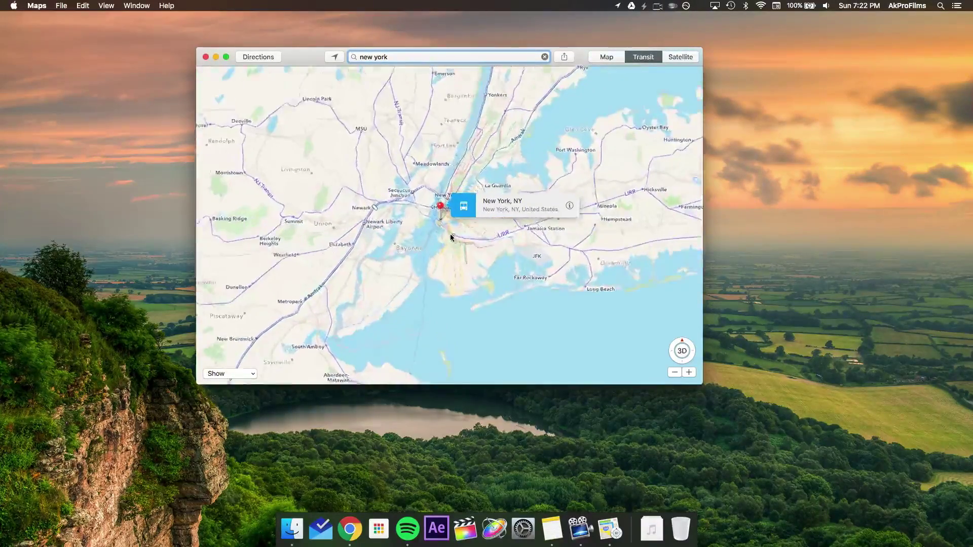
pyautogui.scroll(5, 451, 240)
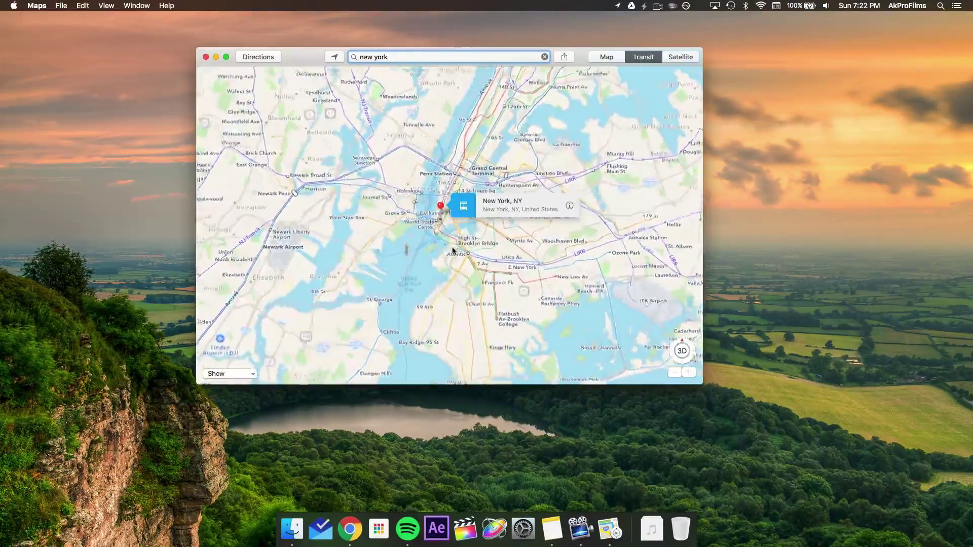
pyautogui.scroll(5, 449, 243)
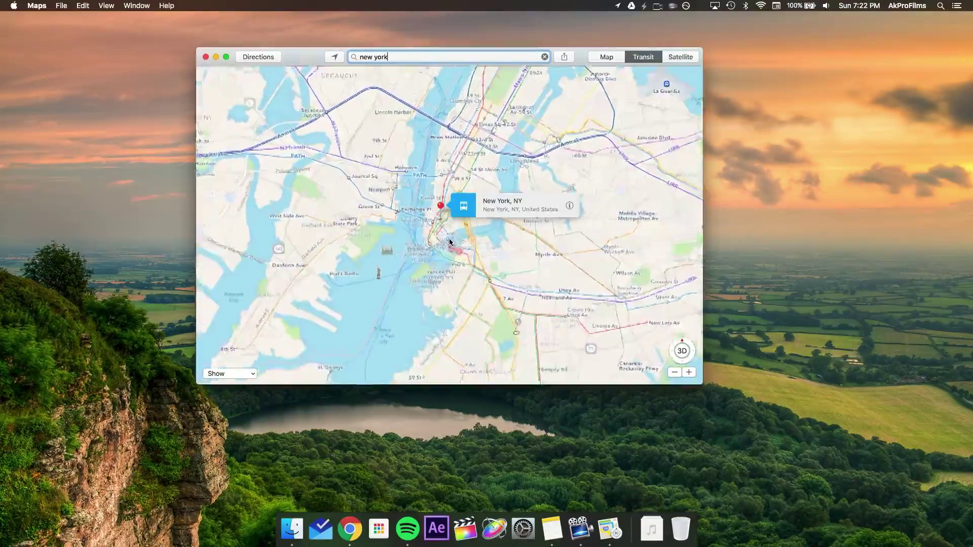
pyautogui.scroll(5, 439, 221)
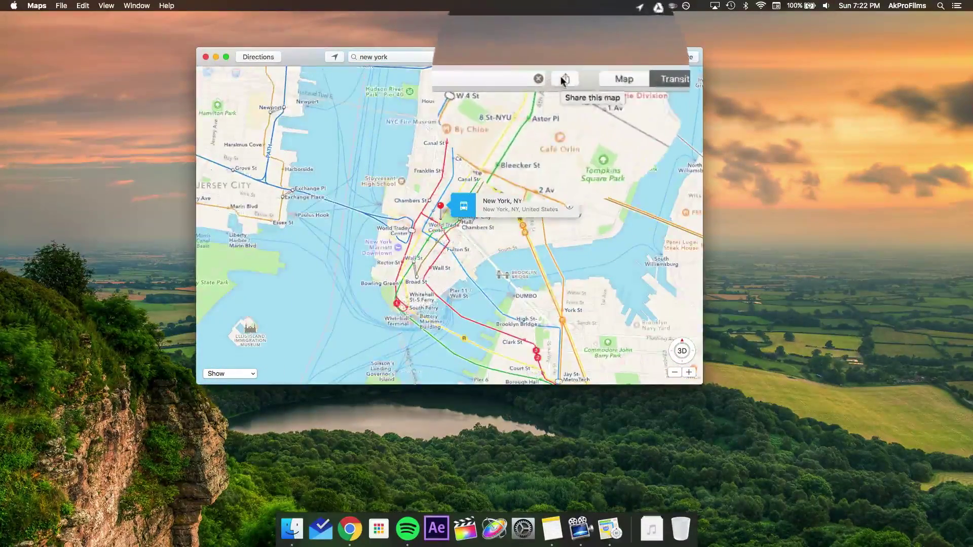
pyautogui.click(560, 78)
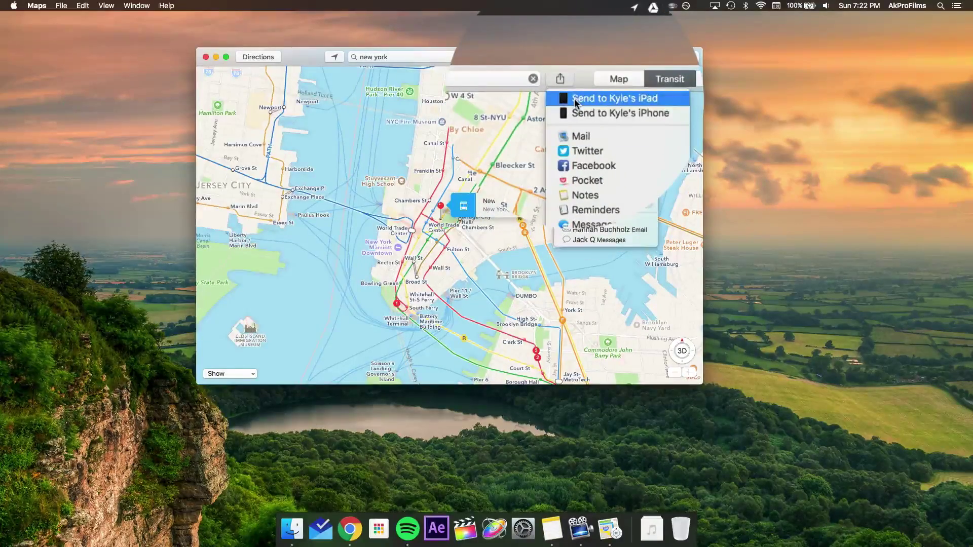
pyautogui.click(397, 144)
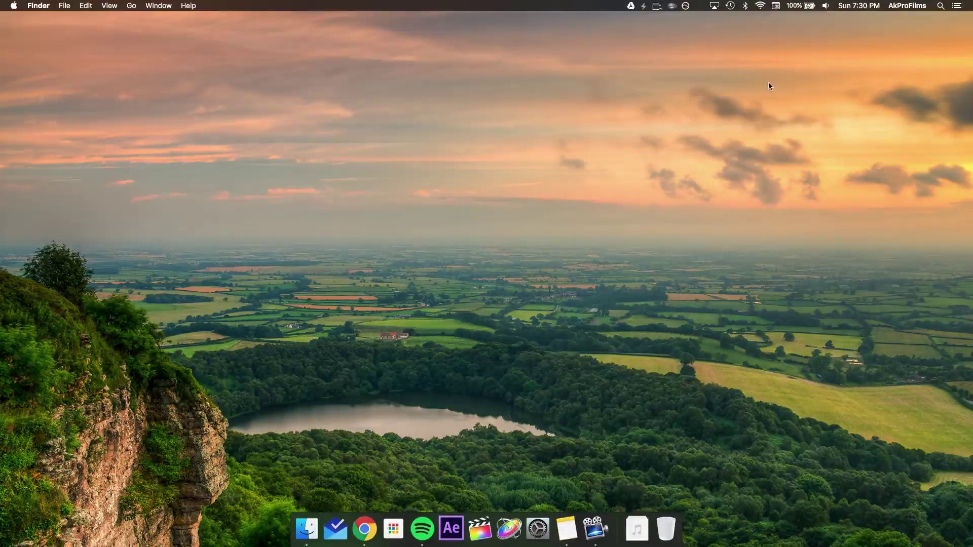
# Move the Spotlight search bar to the top-left, close it, and launch Notes
pyautogui.click(940, 6)
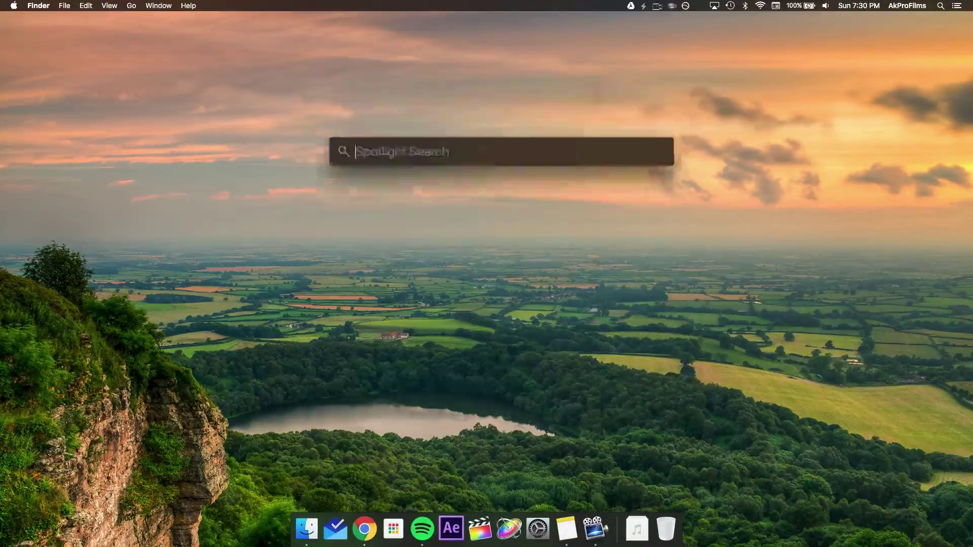
pyautogui.moveTo(361, 403); pyautogui.dragTo(147, 46)
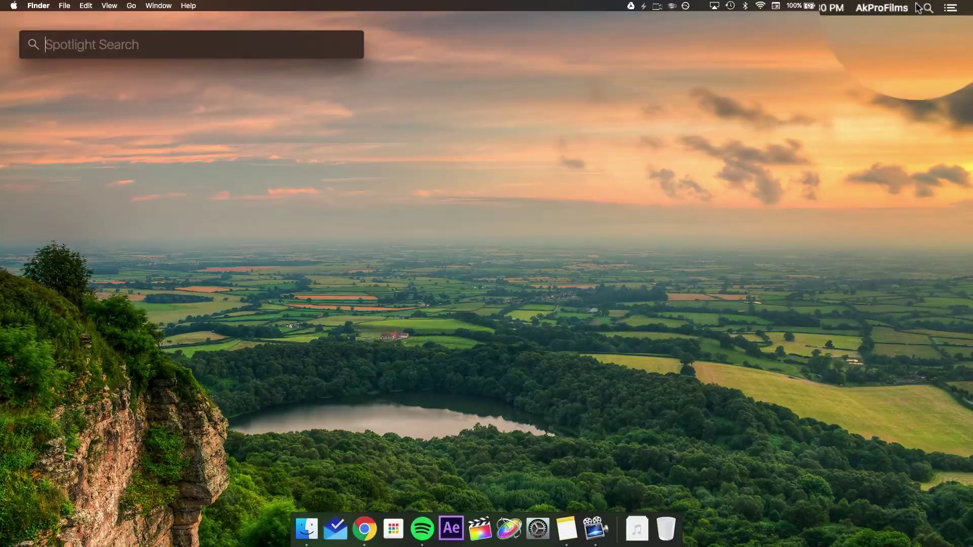
pyautogui.click(927, 7)
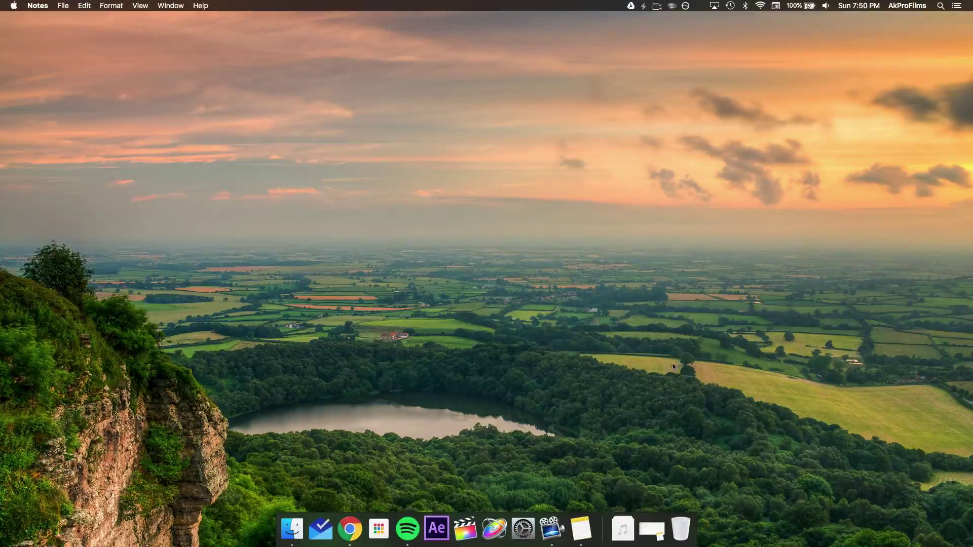
pyautogui.click(581, 526)
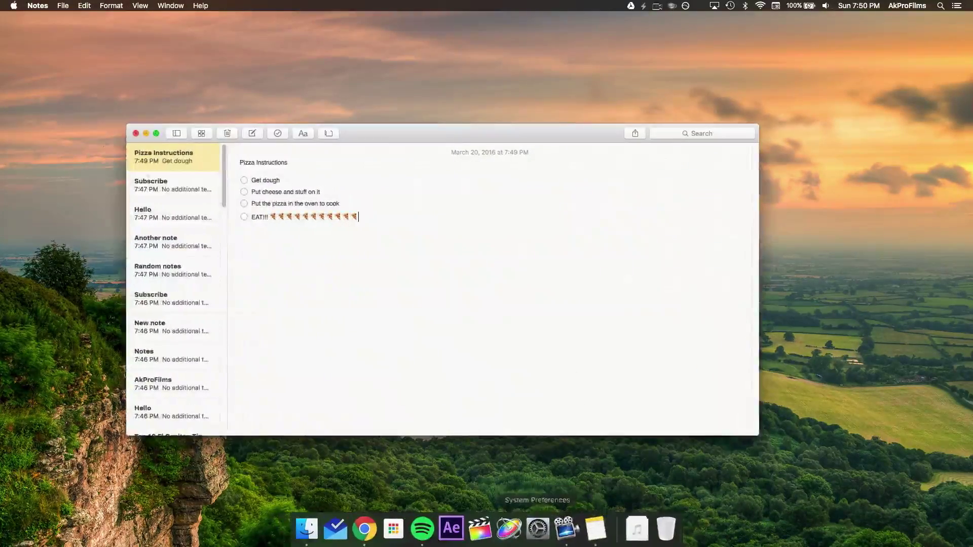
# Open Pizza Instructions in its own top-left window, close the main window, and type filler text below EAT!!!
pyautogui.doubleClick(163, 156)
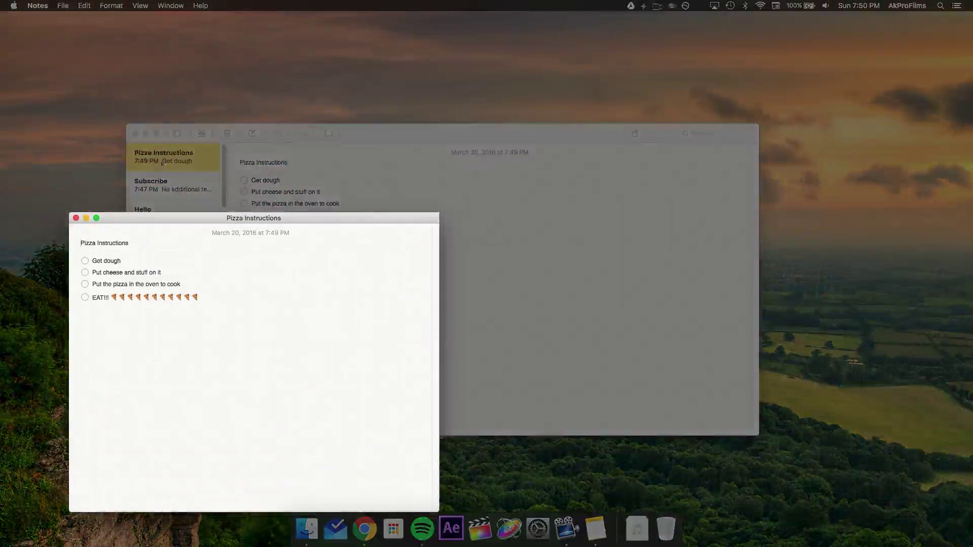
pyautogui.click(137, 133)
pyautogui.moveTo(167, 217); pyautogui.dragTo(128, 50)
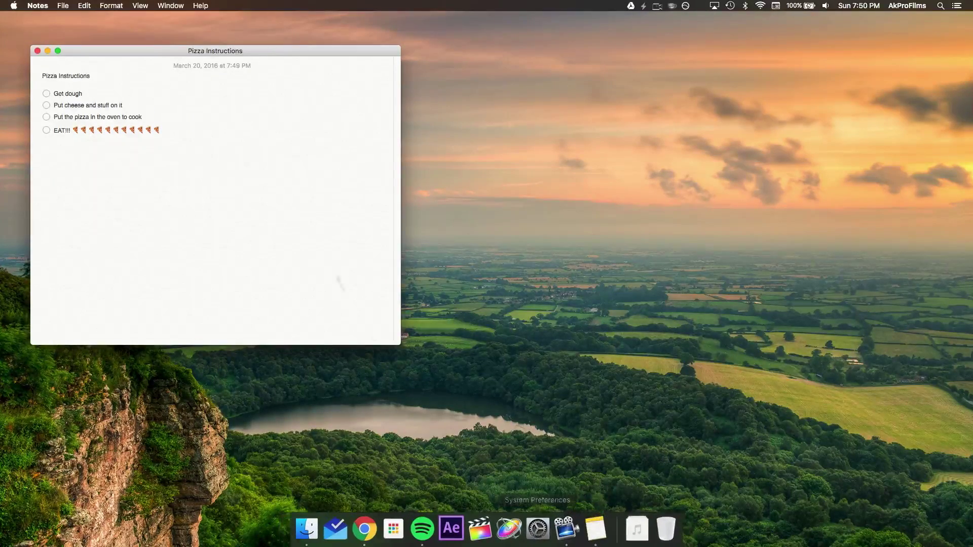
pyautogui.click(308, 205)
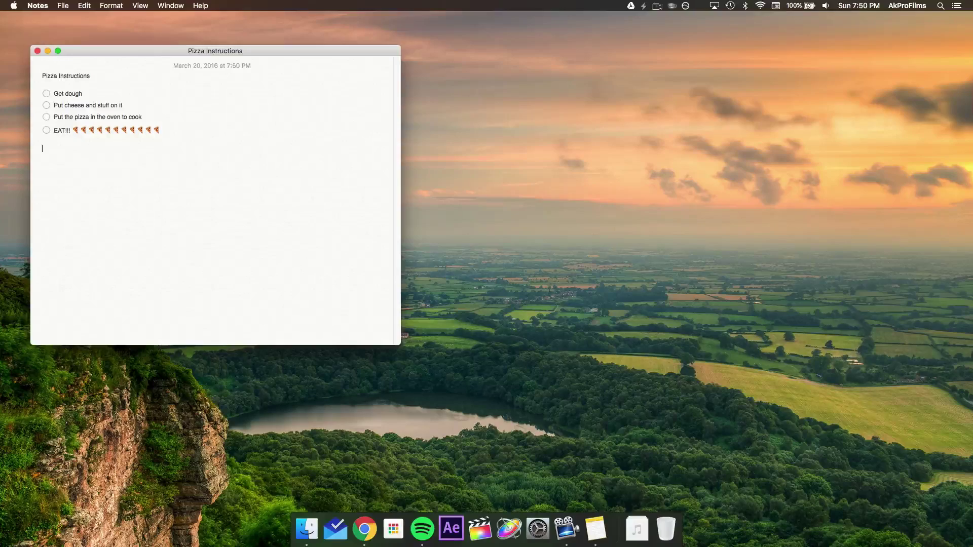
pyautogui.write('asdfajsdfkajdsf;klja;lskdfjlkasdjfklajsf;lkjasdklfjasdl;kfjas;dlkfj;asdlkjfsd;lkfjsdal;fasd;fkljasdfklj')
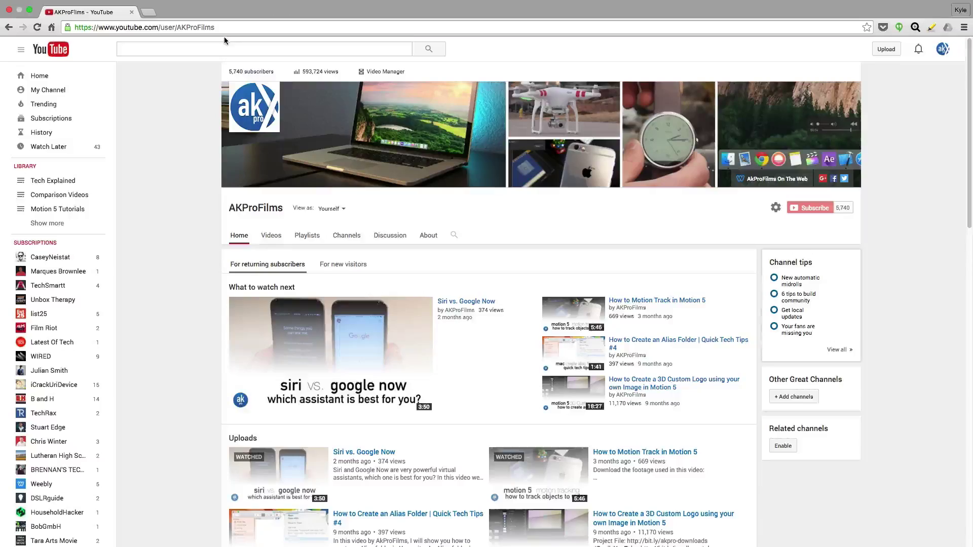
# Exit full screen and resize the AKProFilms window, placing it on the right over NOBA TECH
pyautogui.press('ctrl+super+f')
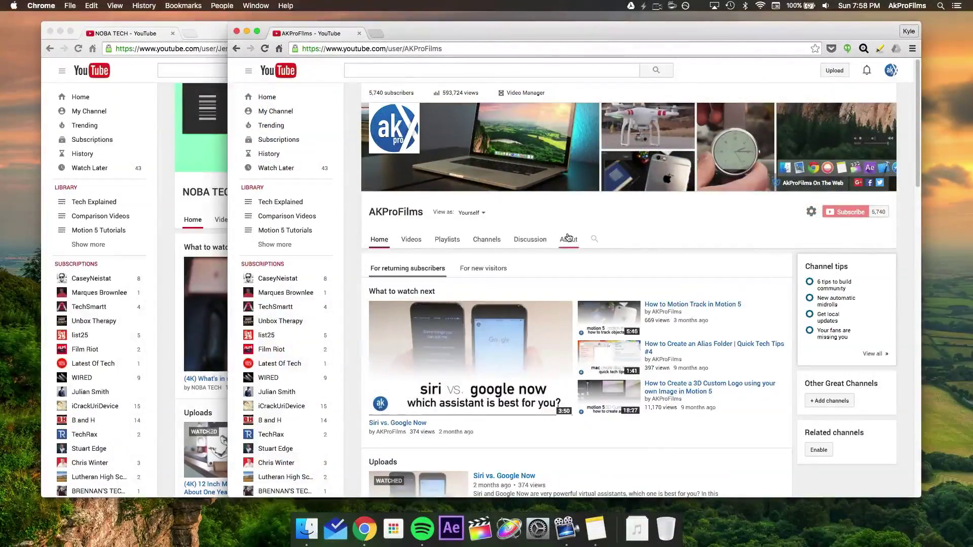
pyautogui.moveTo(920, 219); pyautogui.dragTo(467, 236)
pyautogui.moveTo(416, 30); pyautogui.dragTo(548, 36)
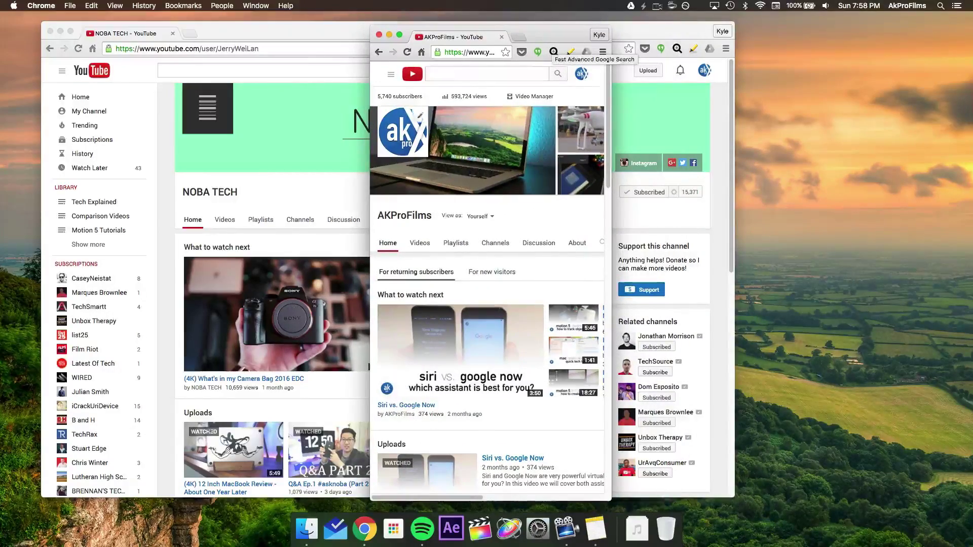
pyautogui.moveTo(610, 229); pyautogui.dragTo(887, 229)
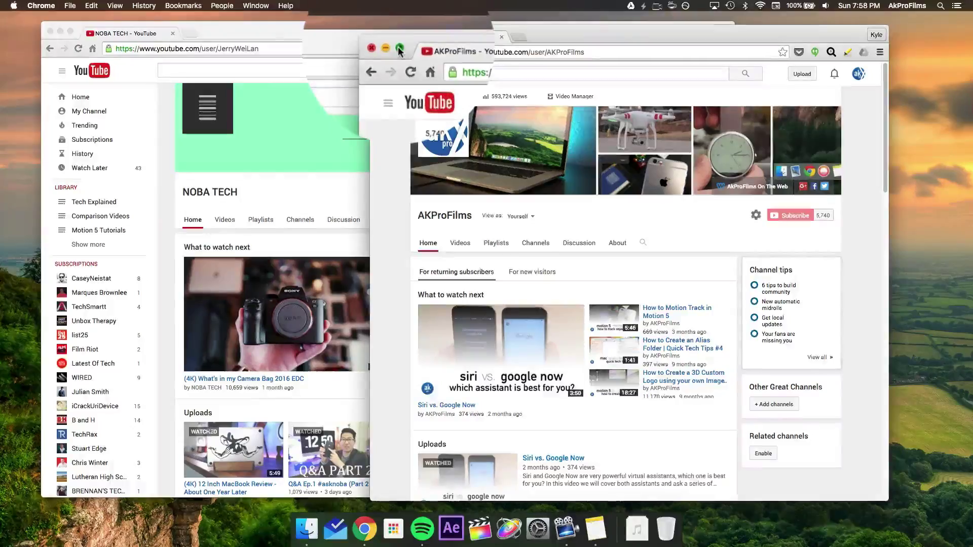
# Tile AKProFilms on the right in Split View with NOBA TECH filling the left
pyautogui.click(399, 35)
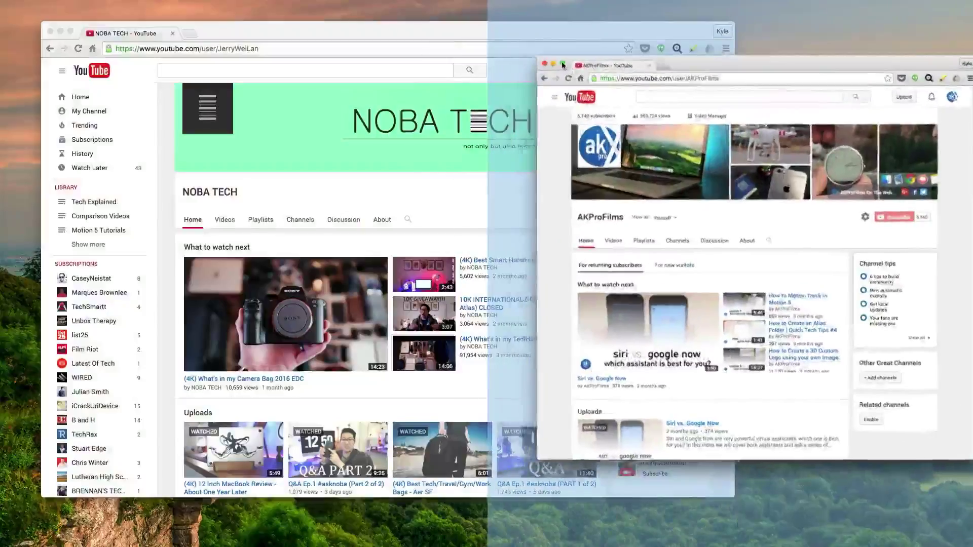
pyautogui.moveTo(562, 65); pyautogui.dragTo(592, 128)
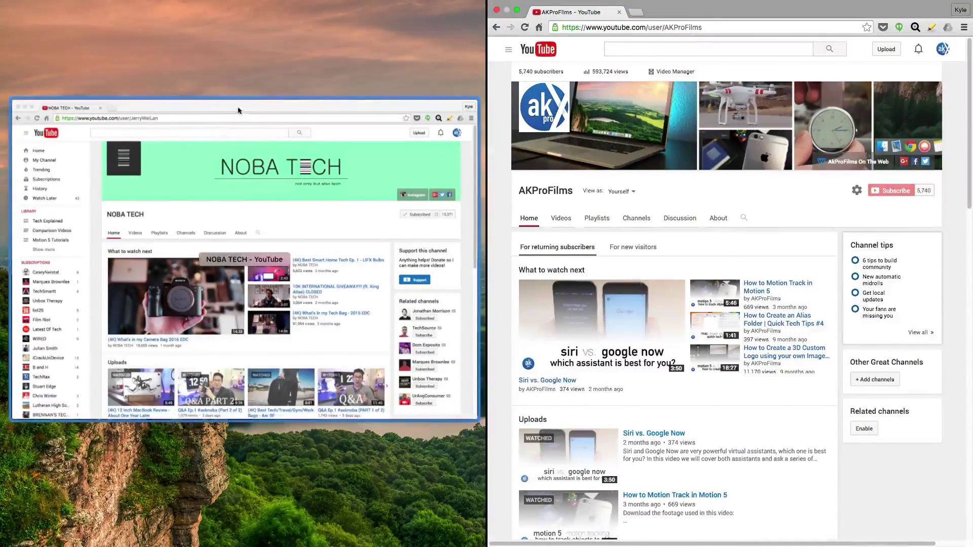
pyautogui.click(217, 110)
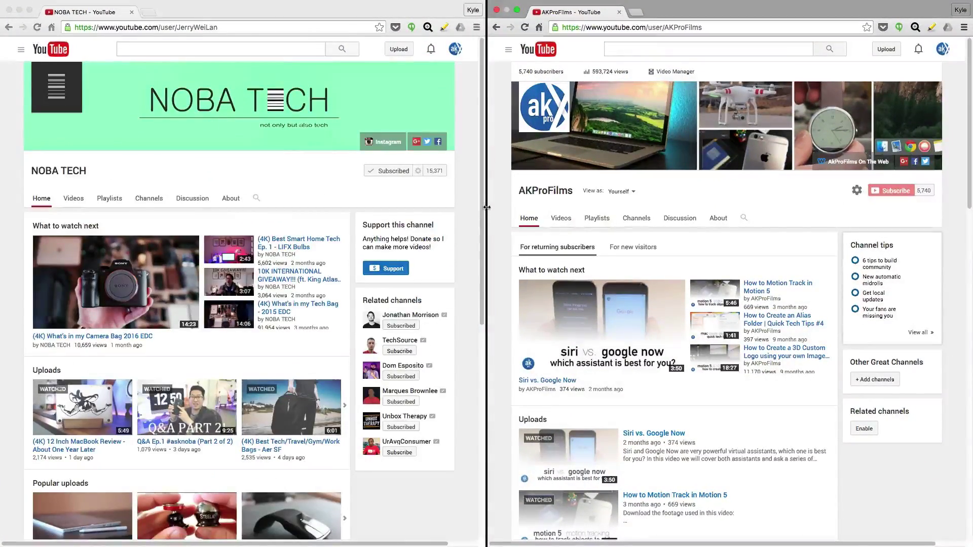
# Drag the Split View divider both ways, then exit Split View leaving NOBA TECH windowed
pyautogui.moveTo(487, 208); pyautogui.dragTo(141, 226)
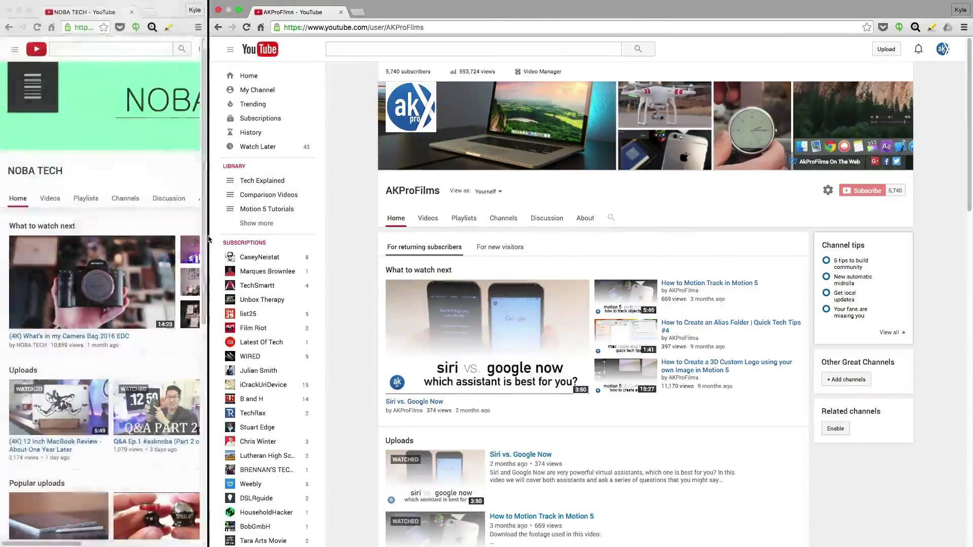
pyautogui.moveTo(209, 180); pyautogui.dragTo(409, 215)
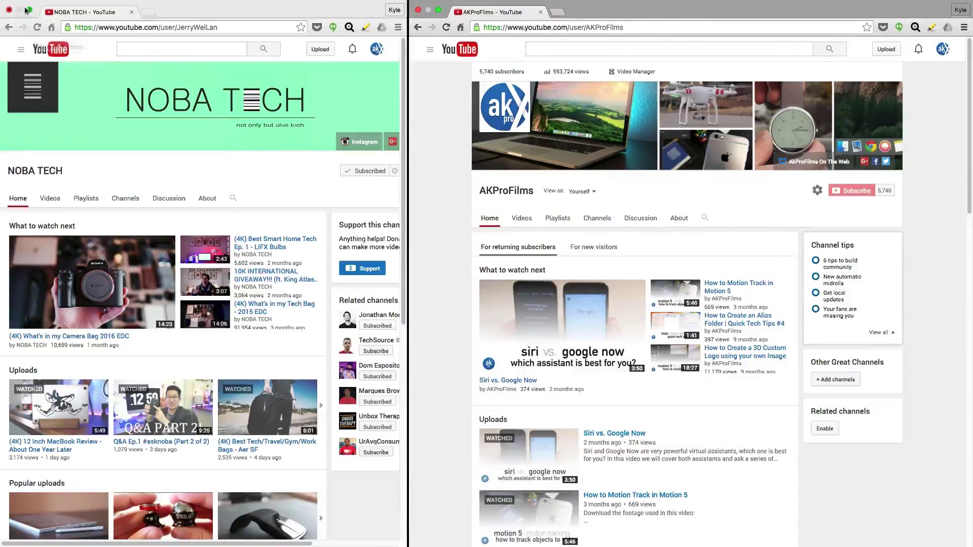
pyautogui.click(29, 11)
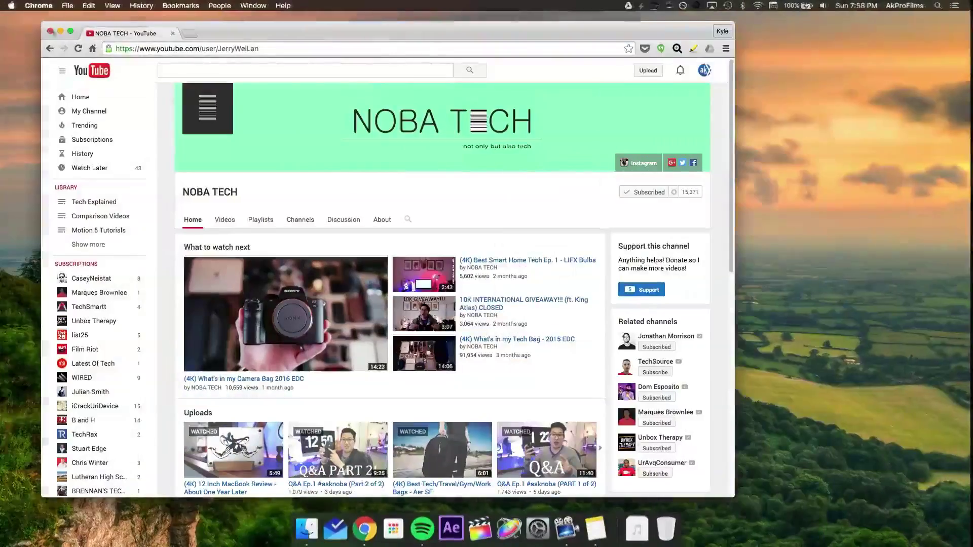
# In Mission Control, move the full-screen Chrome space onto Desktop 1 and bring NOBA TECH to front
pyautogui.press('F4')
pyautogui.press('Escape')
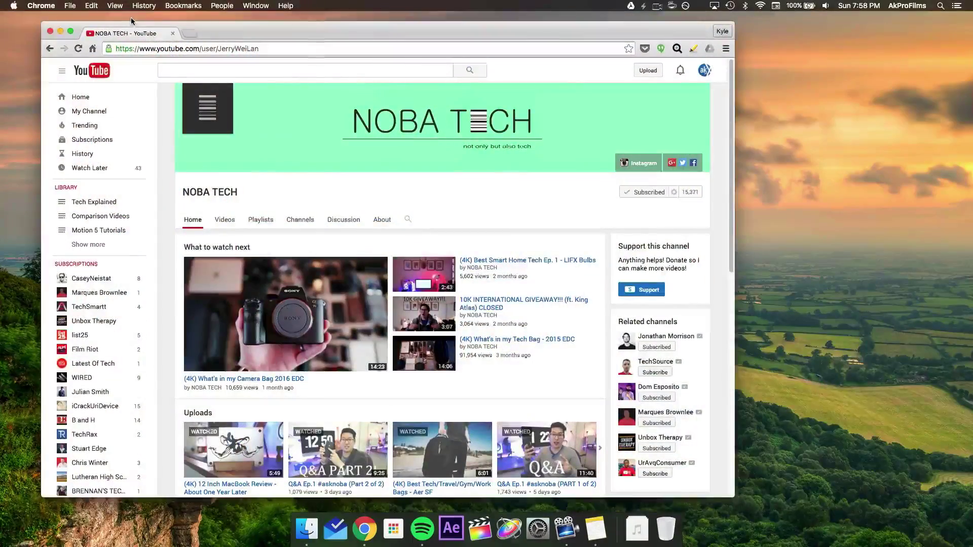
pyautogui.hotkey('ctrl', 'Up')
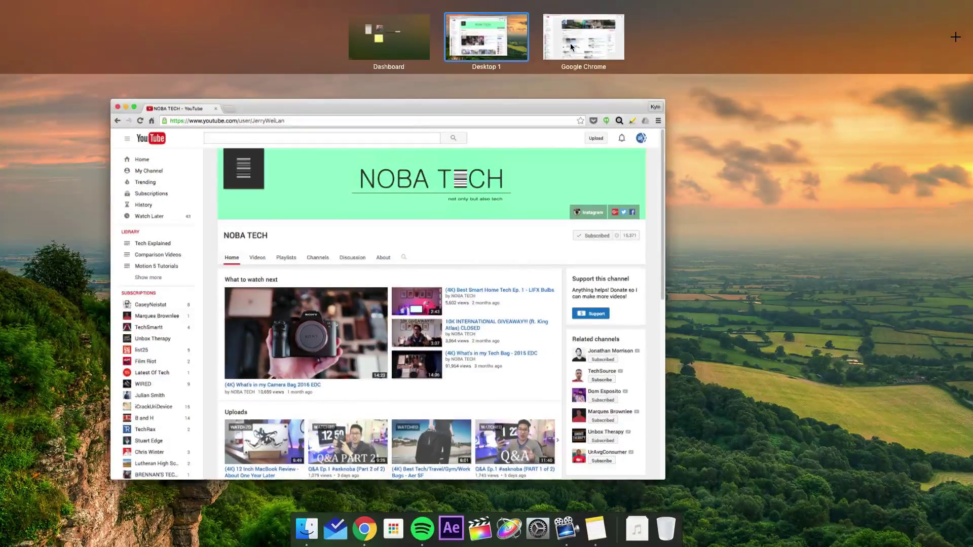
pyautogui.moveTo(571, 47); pyautogui.dragTo(714, 304)
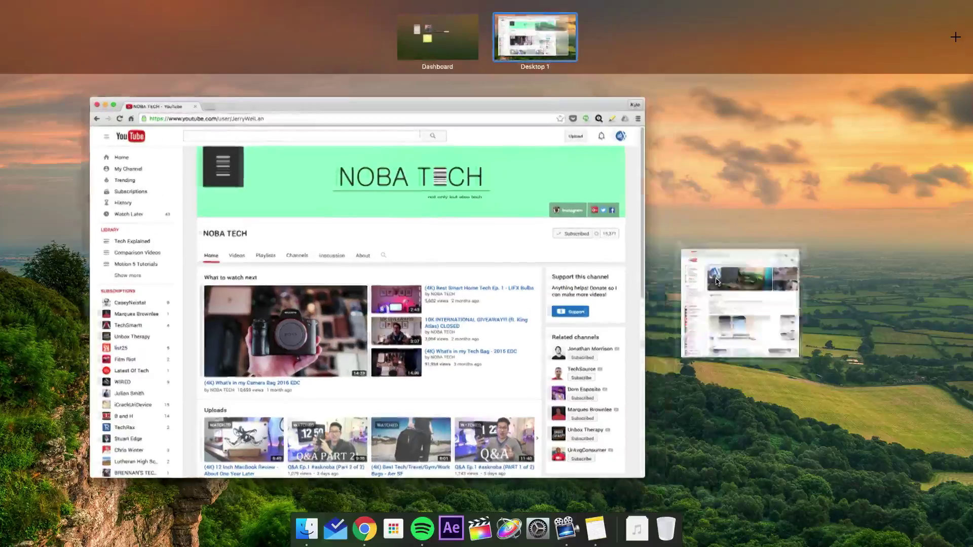
pyautogui.click(642, 101)
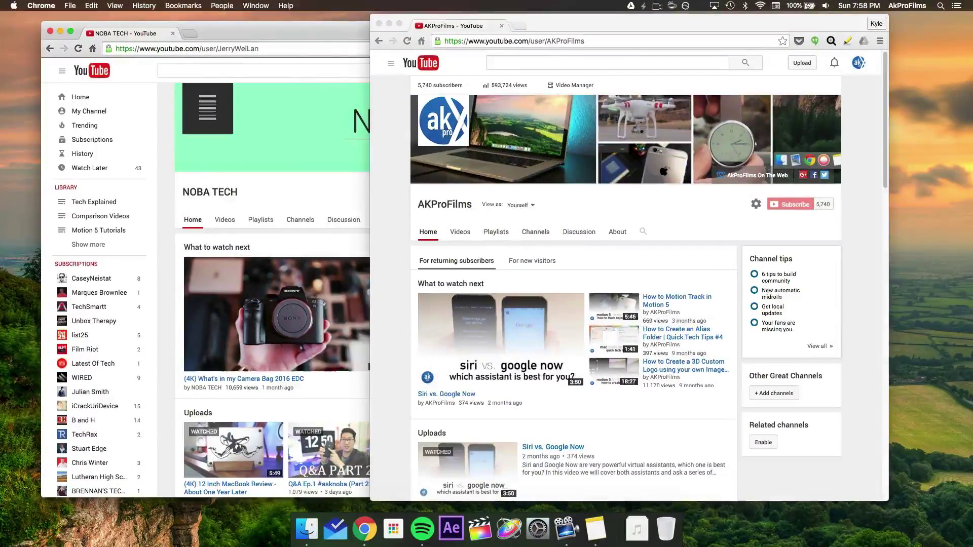
pyautogui.click(304, 35)
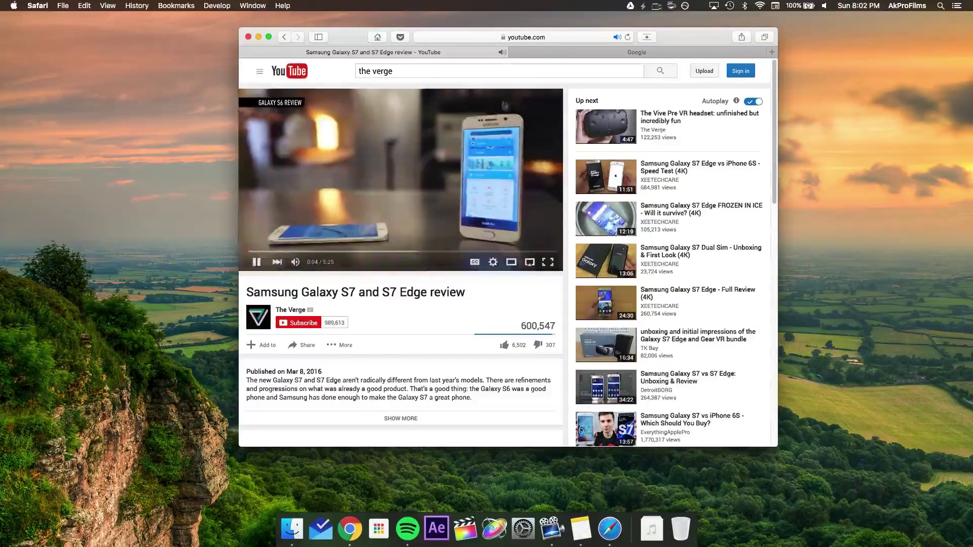
# From the Google tab, mute and then unmute the YouTube tab using its speaker icon
pyautogui.click(539, 50)
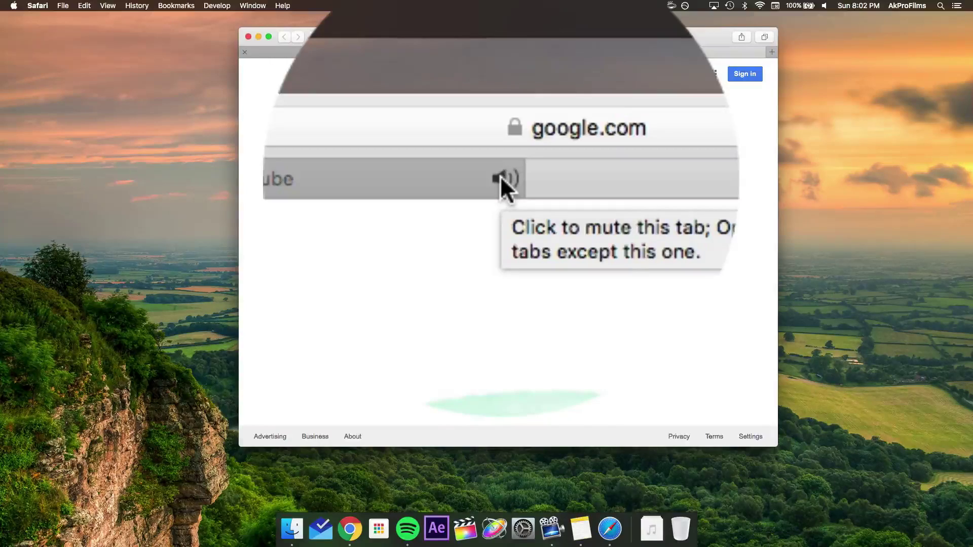
pyautogui.click(500, 52)
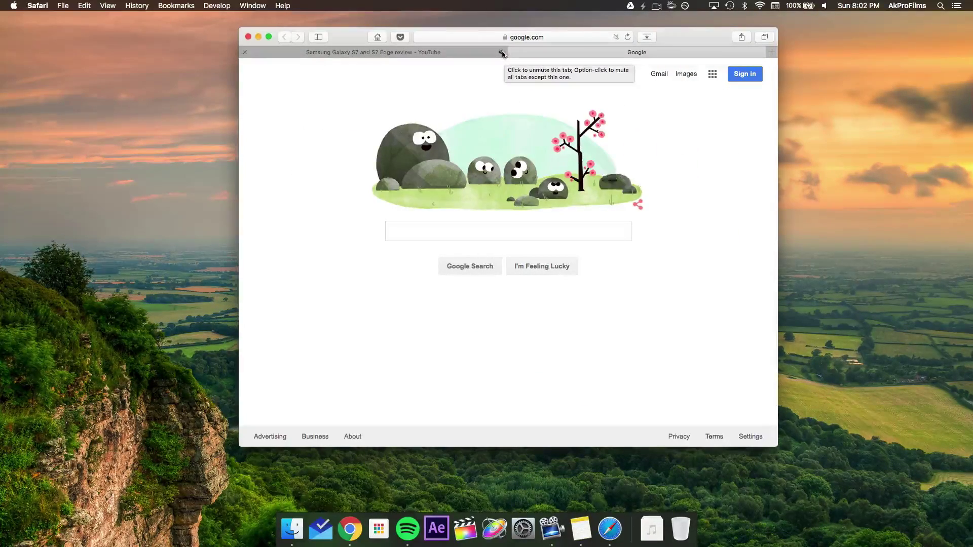
pyautogui.click(501, 52)
# Pause the Samsung Galaxy S7 review video on YouTube and return to the Google tab
pyautogui.click(480, 53)
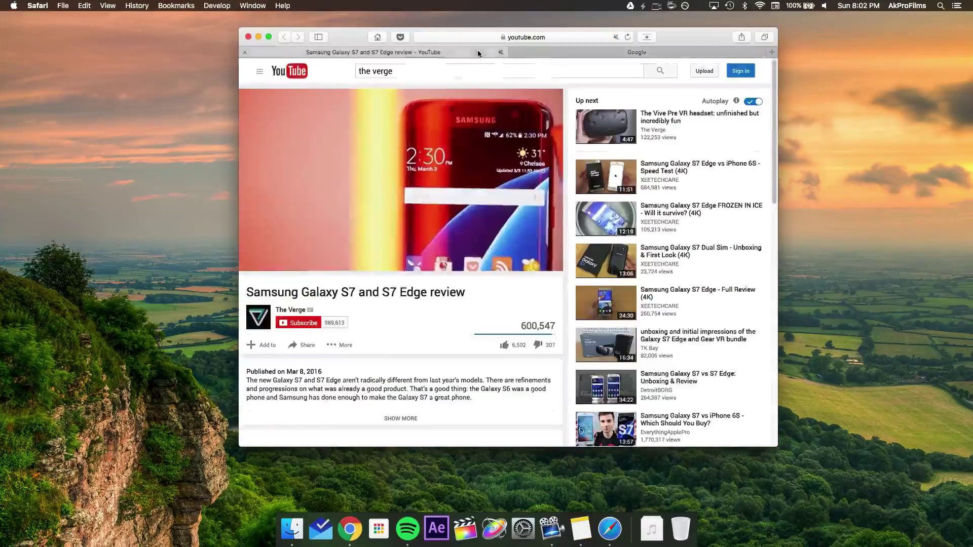
pyautogui.click(376, 184)
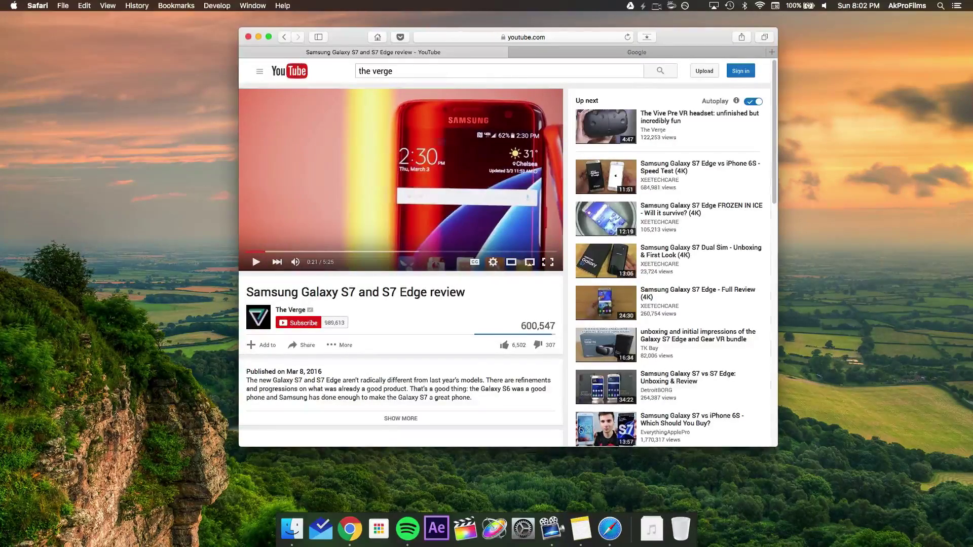
pyautogui.click(544, 54)
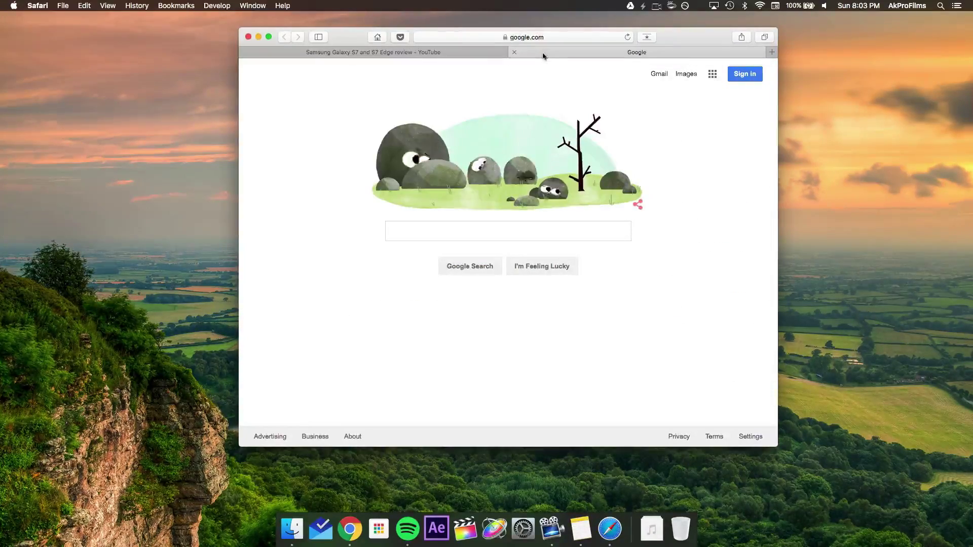